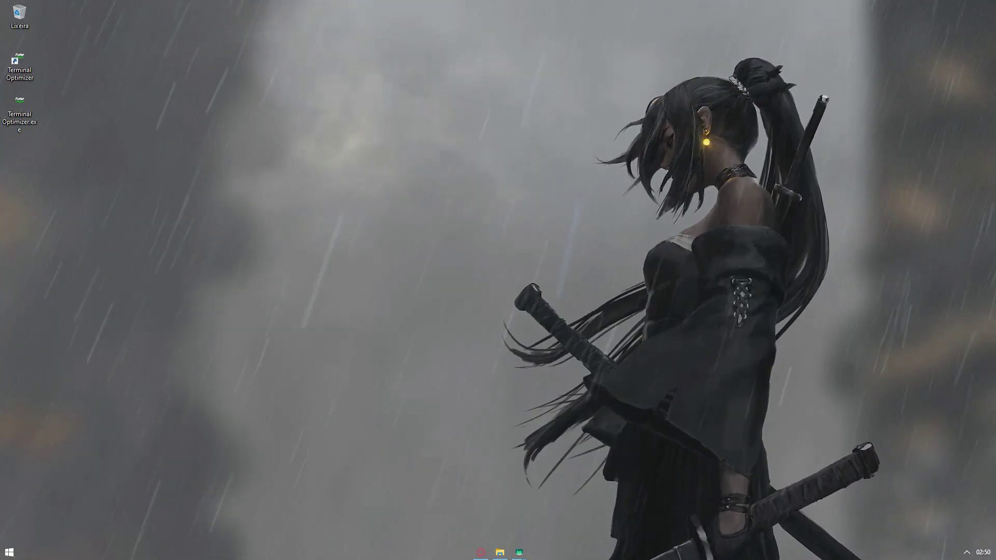
{"action": "left_click_drag", "start_coordinate": [553, 288], "coordinate": [204, 443]}
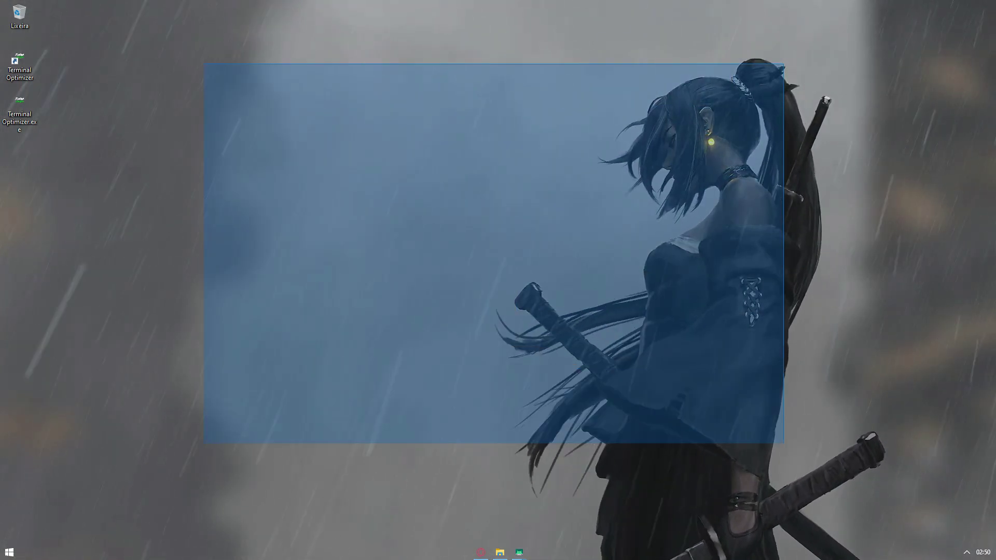
{"action": "left_click_drag", "start_coordinate": [144, 483], "coordinate": [143, 484]}
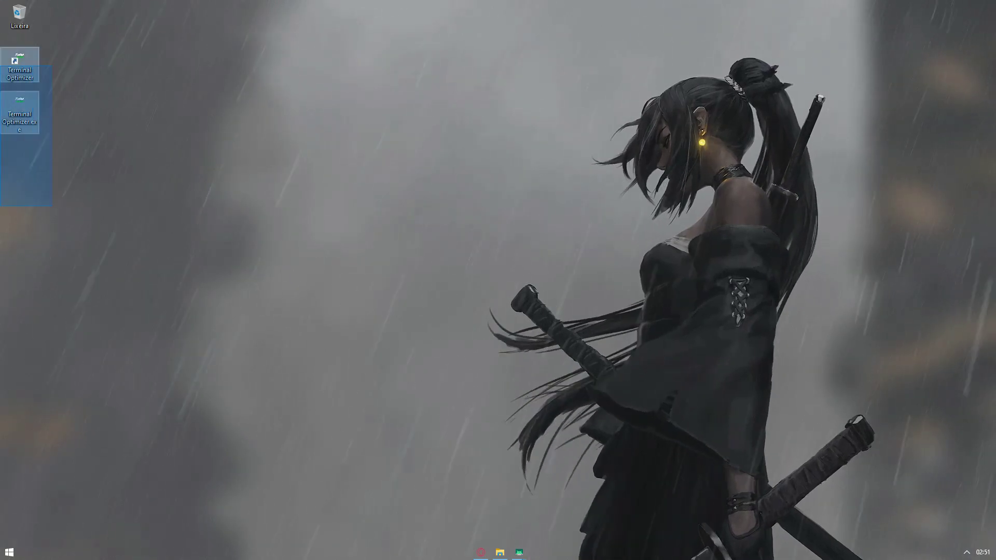
{"action": "left_click_drag", "start_coordinate": [0, 206], "coordinate": [1, 206]}
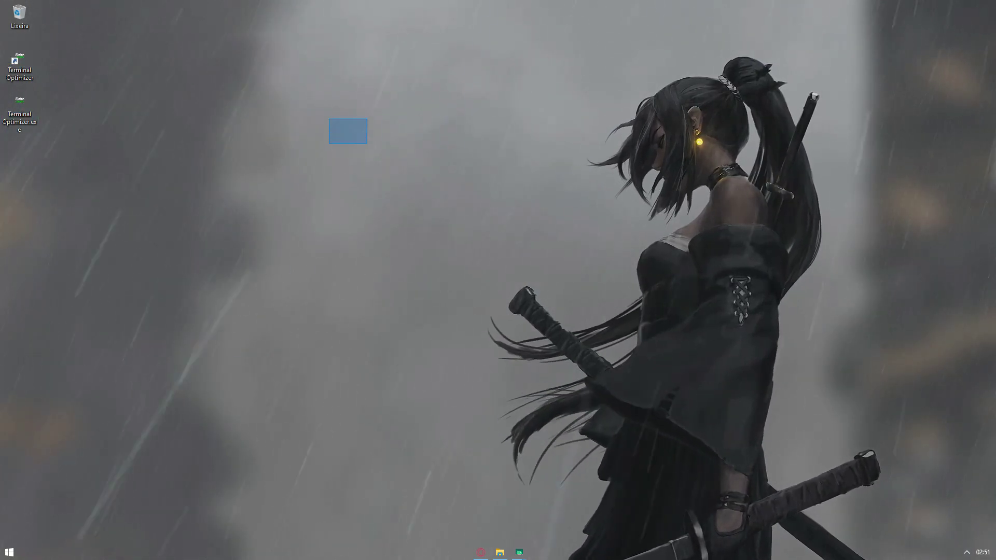
{"action": "left_click_drag", "start_coordinate": [368, 145], "coordinate": [752, 463]}
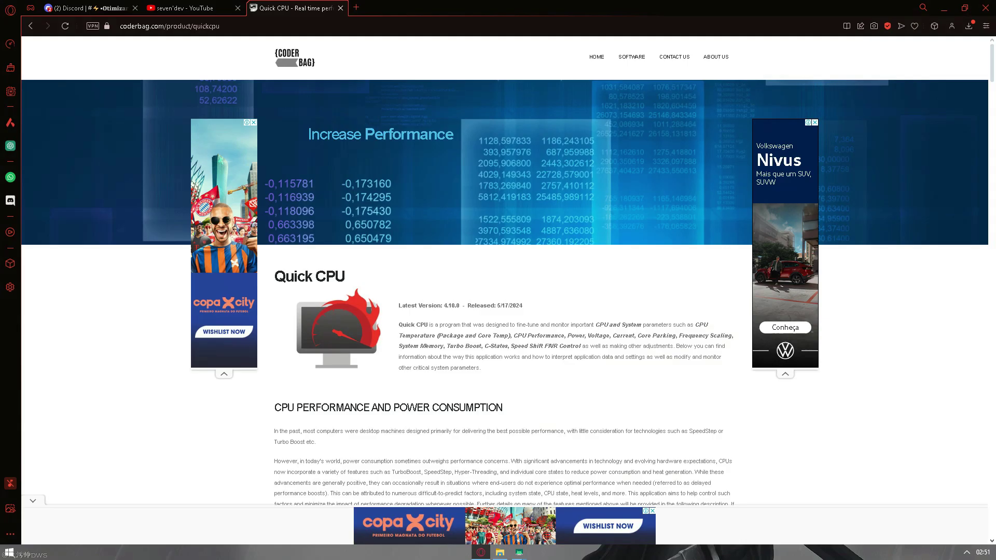
Find the download section on the Quick CPU product page and download the x64 version of the program
{"action": "scroll", "coordinate": [503, 290], "scroll_direction": "down", "scroll_amount": 20}
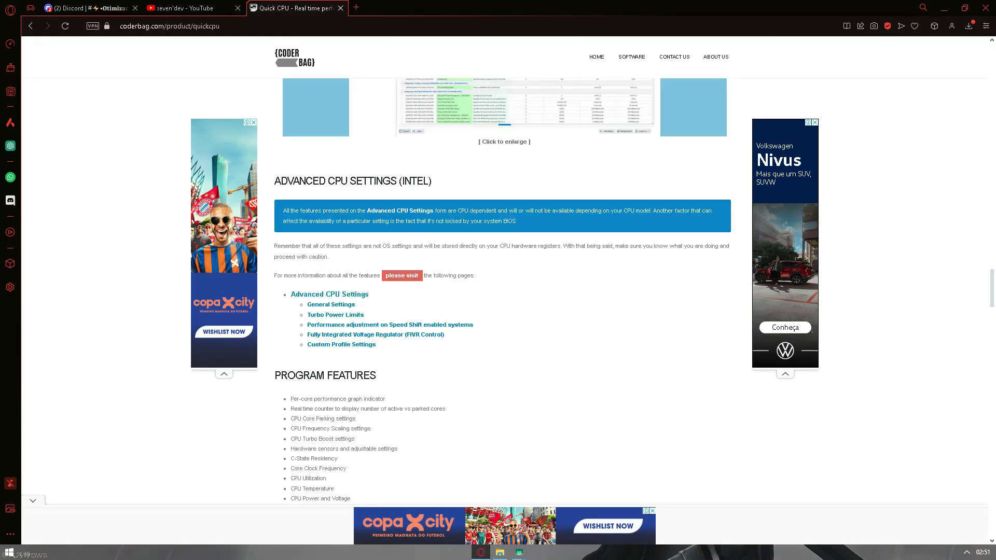
{"action": "scroll", "coordinate": [503, 290], "scroll_direction": "down", "scroll_amount": 20}
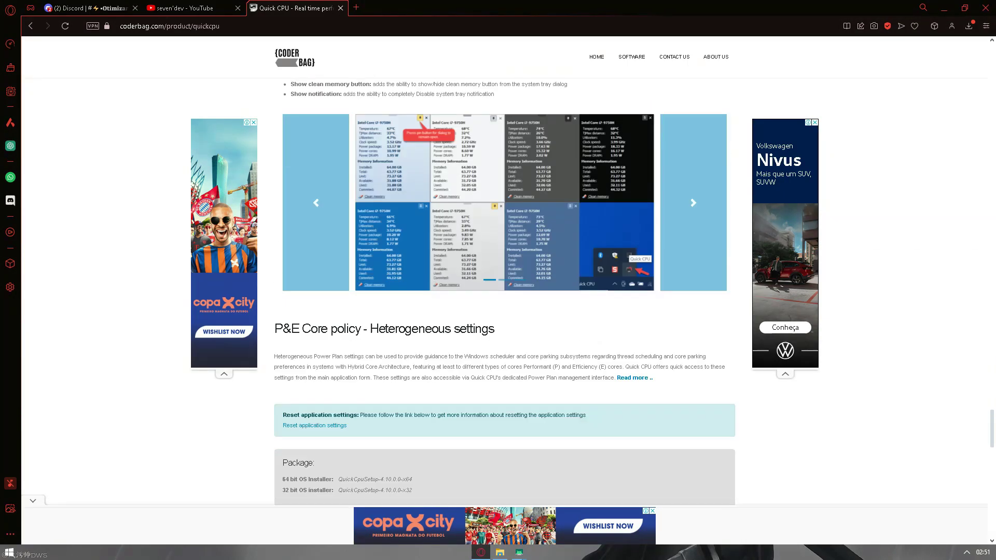
{"action": "scroll", "coordinate": [503, 290], "scroll_direction": "up", "scroll_amount": 3}
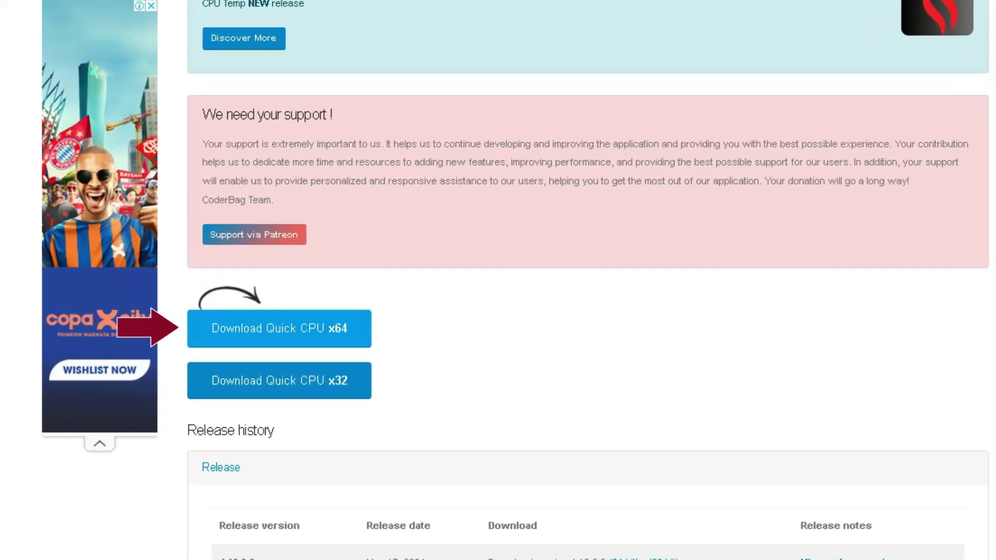
{"action": "left_click", "coordinate": [349, 311]}
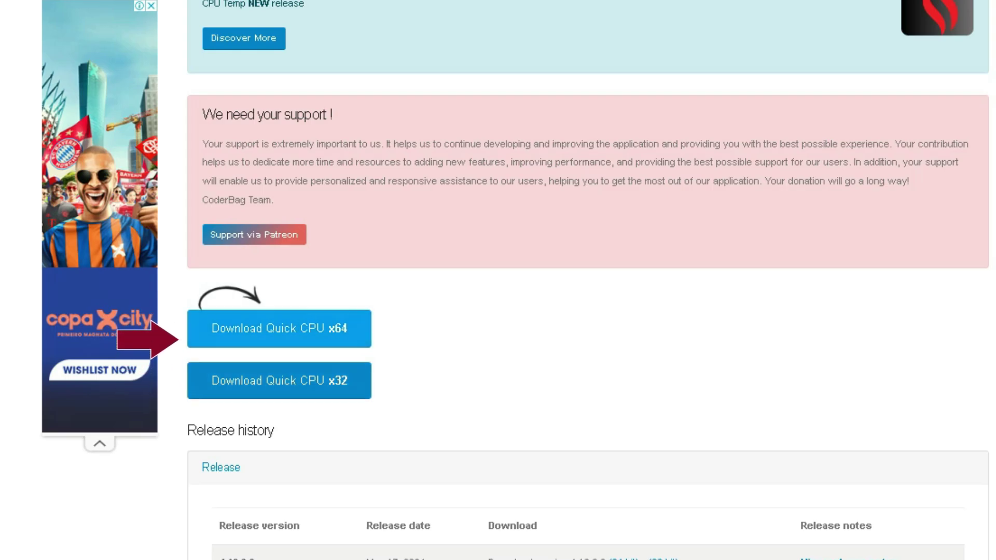
{"action": "left_click", "coordinate": [279, 329]}
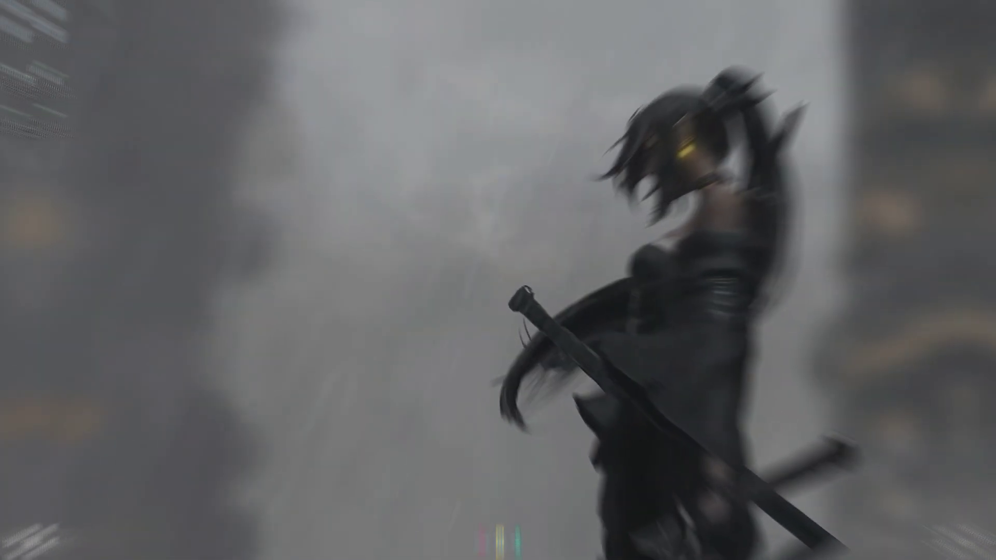
{"action": "left_click_drag", "start_coordinate": [315, 293], "coordinate": [560, 182]}
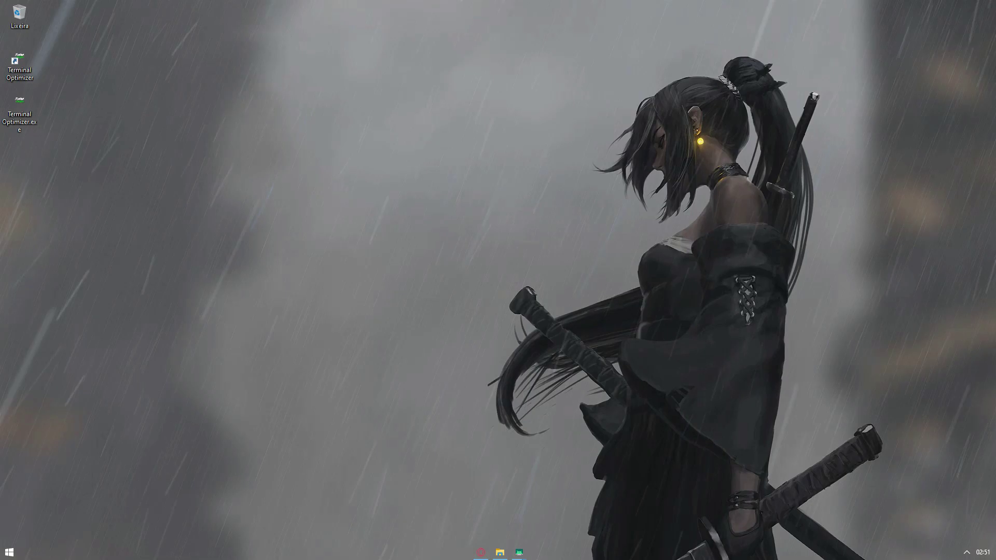
{"action": "left_click_drag", "start_coordinate": [745, 66], "coordinate": [345, 307]}
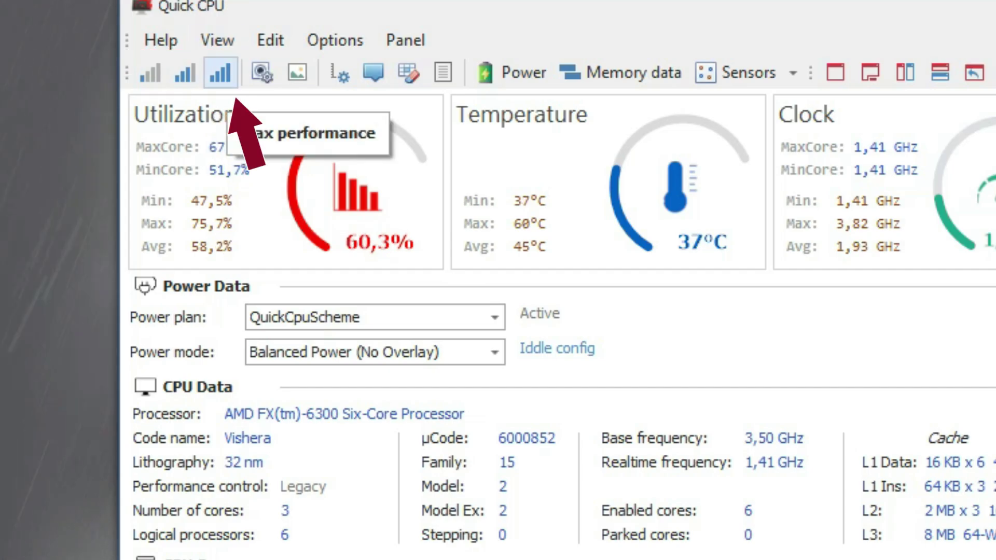
Apply the maximum performance preset to the CPU and accept the listed changes
{"action": "left_click", "coordinate": [220, 73]}
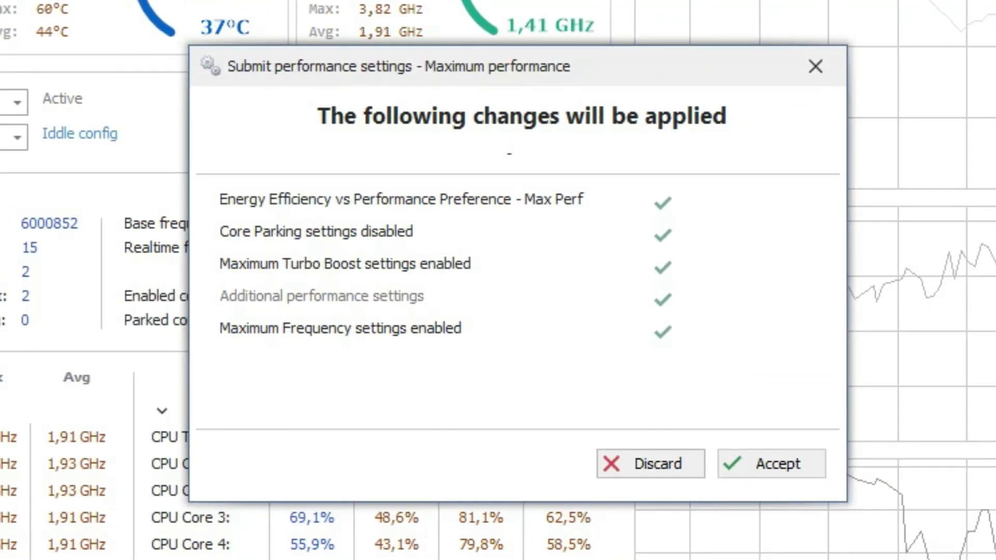
{"action": "key", "text": "Return"}
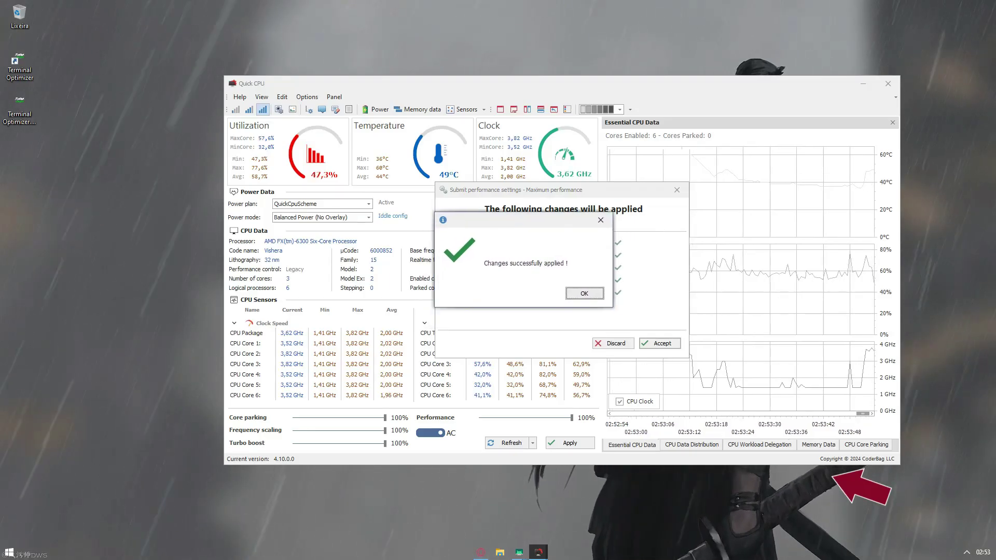
{"action": "key", "text": "Return"}
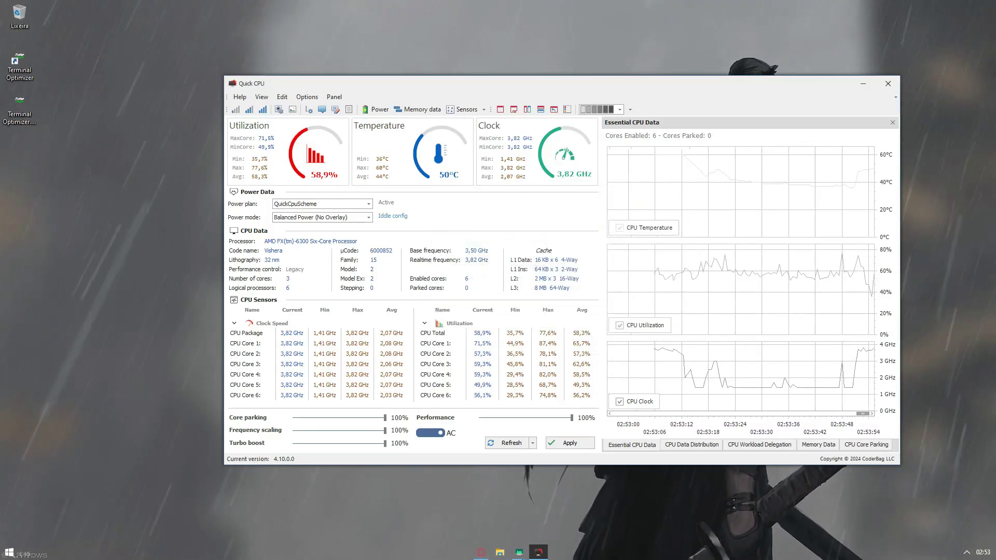
{"action": "mouse_move", "coordinate": [475, 88]}
{"action": "left_mouse_down"}
{"action": "mouse_move", "coordinate": [397, 99]}
{"action": "mouse_move", "coordinate": [487, 76]}
{"action": "mouse_move", "coordinate": [487, 91]}
{"action": "left_mouse_up"}
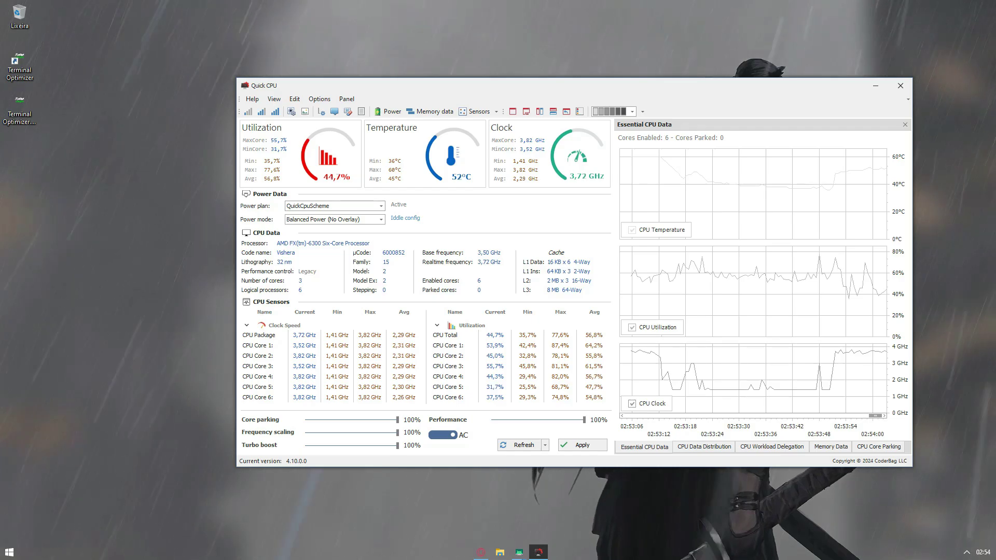
{"action": "mouse_move", "coordinate": [406, 88]}
{"action": "left_mouse_down"}
{"action": "mouse_move", "coordinate": [422, 77]}
{"action": "mouse_move", "coordinate": [409, 88]}
{"action": "left_mouse_up"}
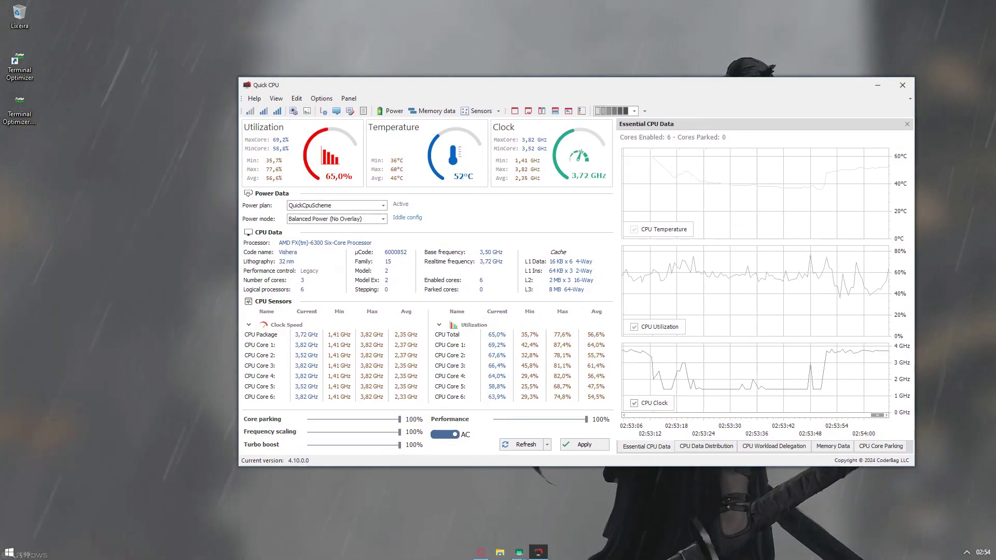
{"action": "left_click_drag", "start_coordinate": [511, 86], "coordinate": [471, 79]}
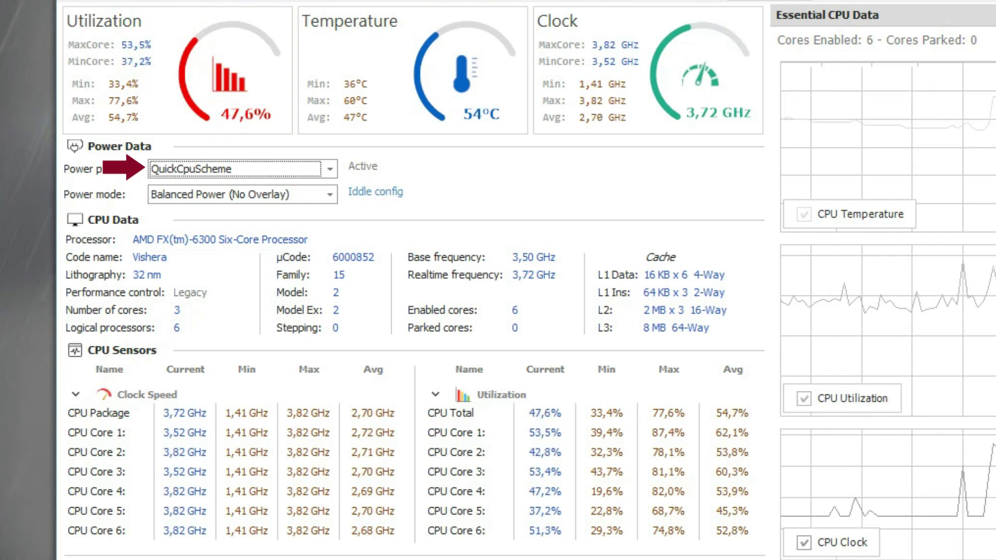
Choose QuickCpuScheme as the power plan and activate the QuickCpu power plan in the program options
{"action": "left_click", "coordinate": [329, 169]}
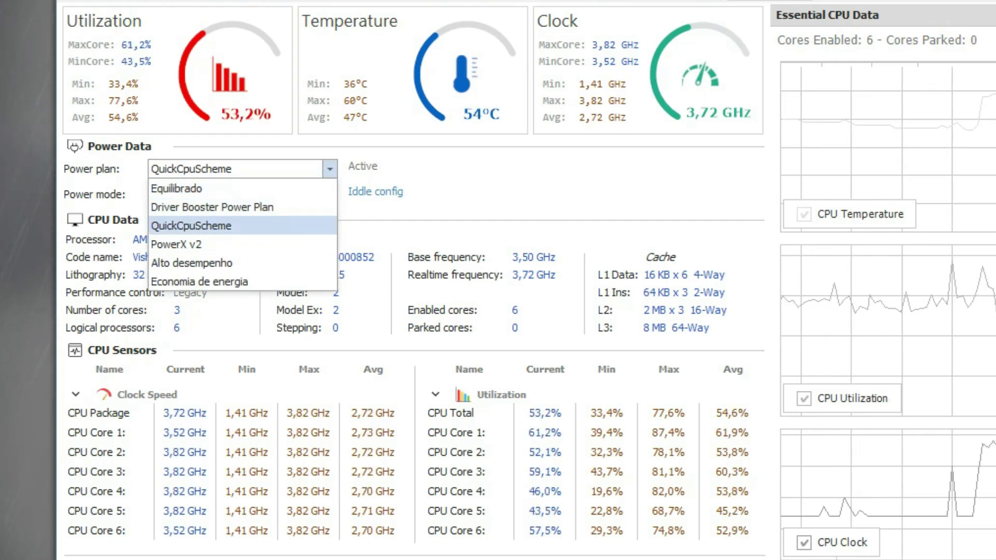
{"action": "left_click", "coordinate": [191, 225]}
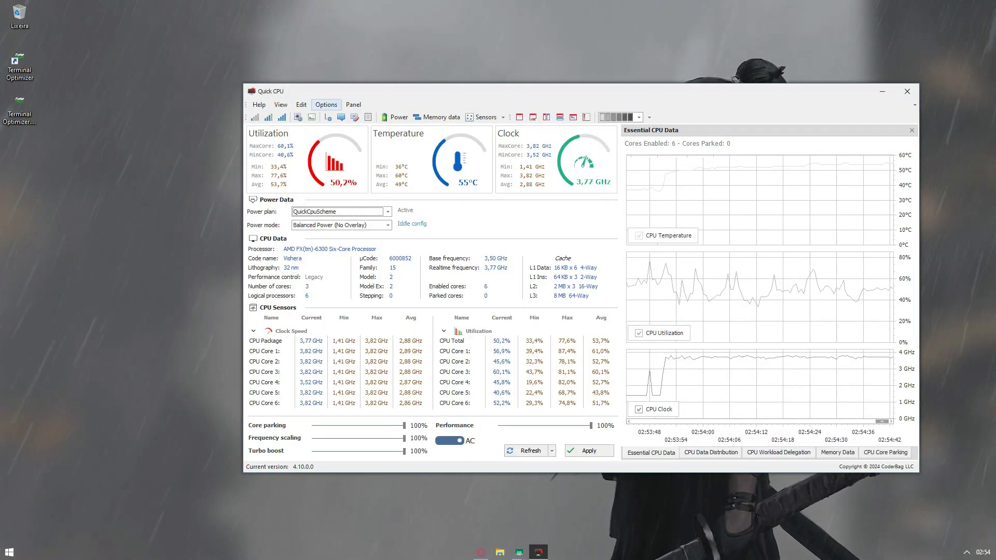
{"action": "left_click", "coordinate": [326, 104]}
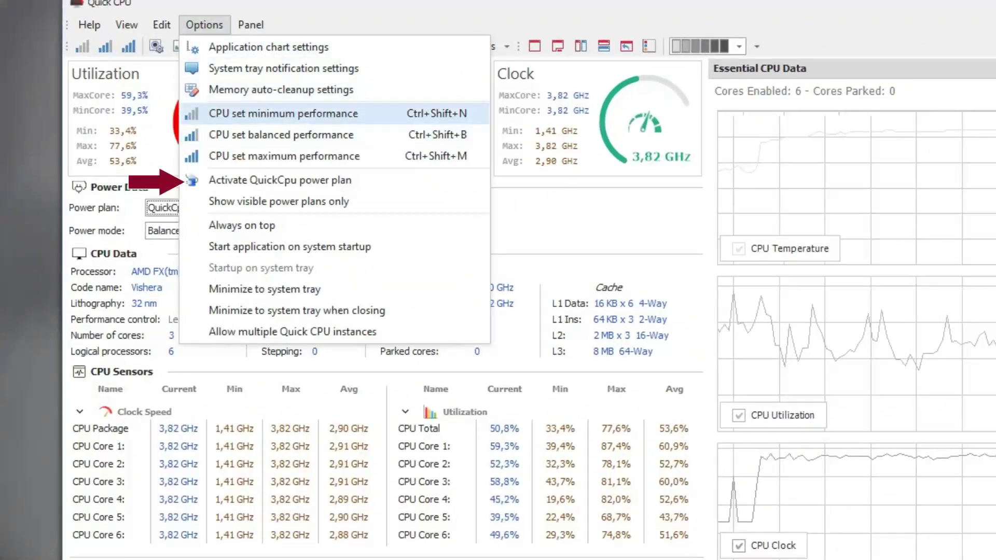
{"action": "key", "text": "Down"}
{"action": "key", "text": "Down"}
{"action": "key", "text": "Down"}
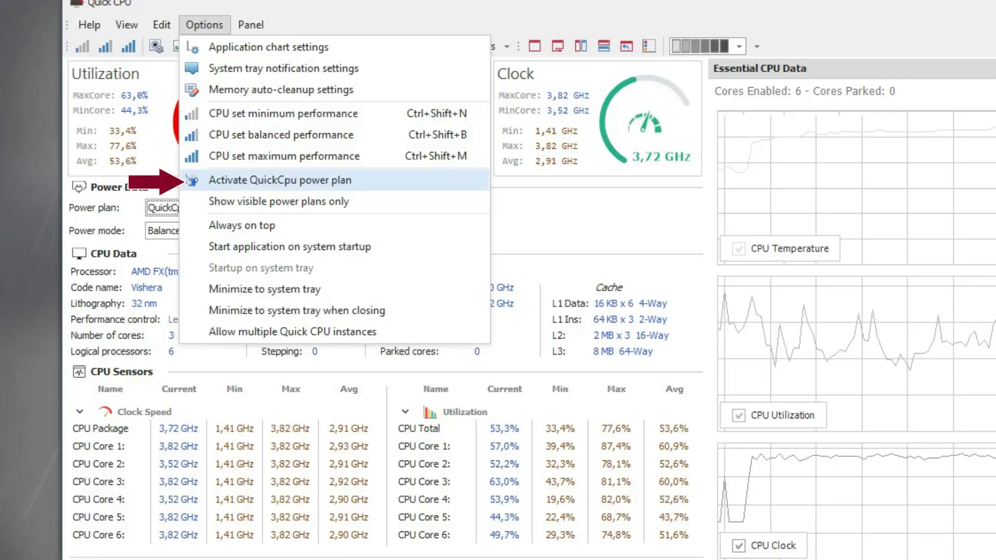
{"action": "key", "text": "Return"}
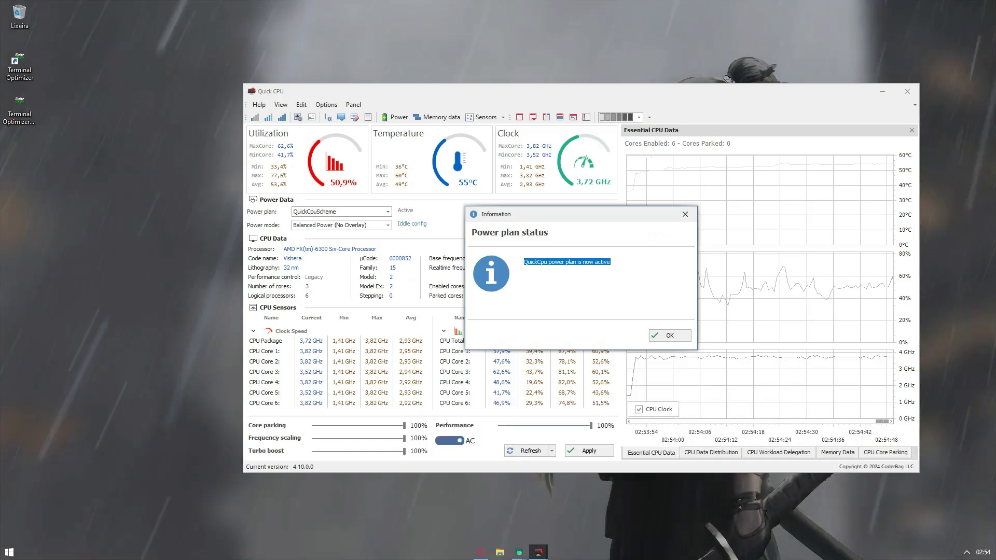
{"action": "left_click_drag", "start_coordinate": [584, 215], "coordinate": [517, 202]}
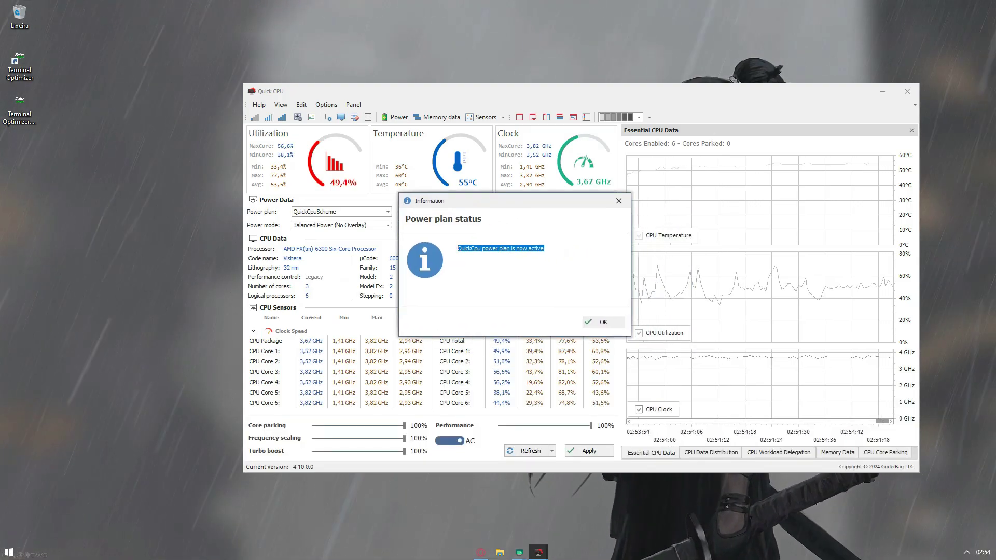
{"action": "key", "text": "Return"}
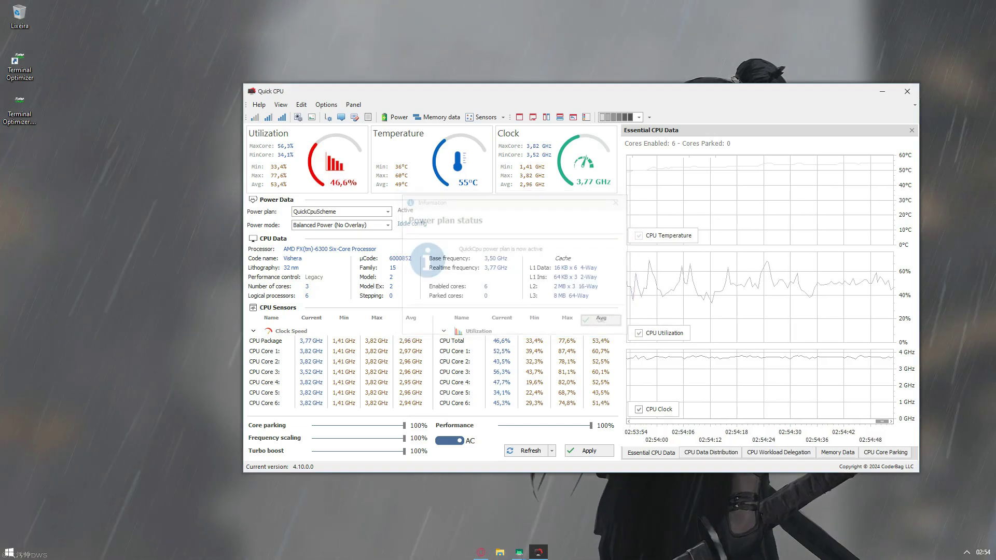
Search Windows for "energia", check which power plan is selected in the power options, and close that window
{"action": "left_click_drag", "start_coordinate": [317, 99], "coordinate": [406, 101]}
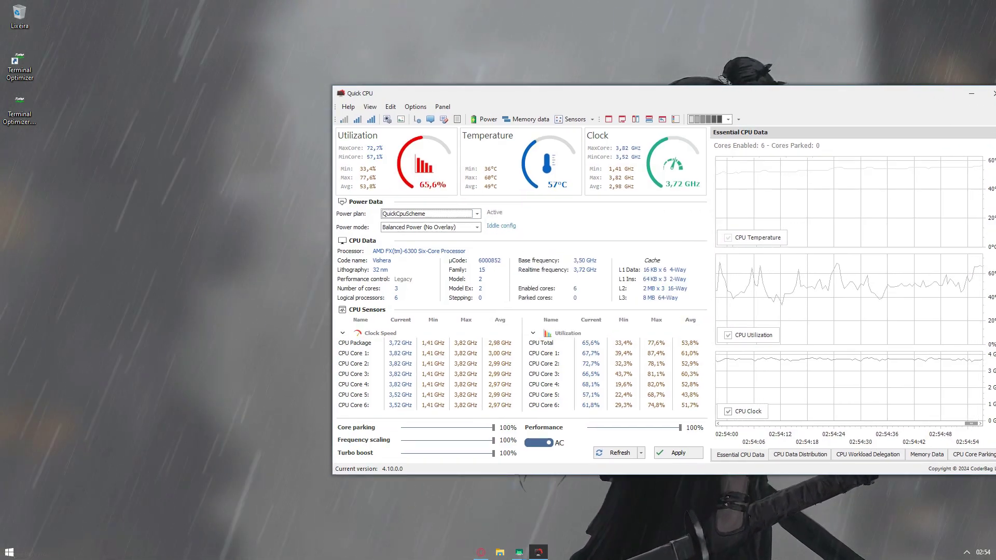
{"action": "key", "text": "super"}
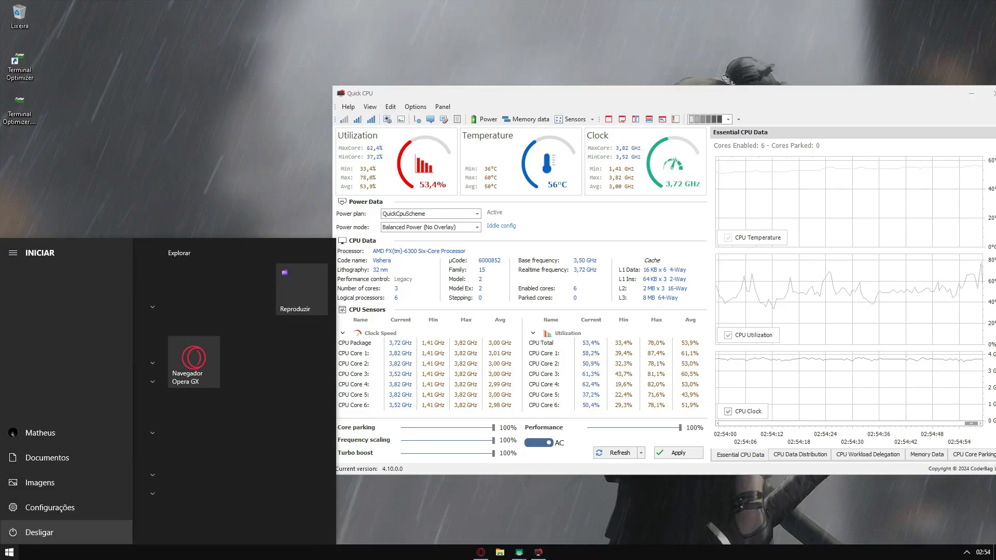
{"action": "type", "text": "energia"}
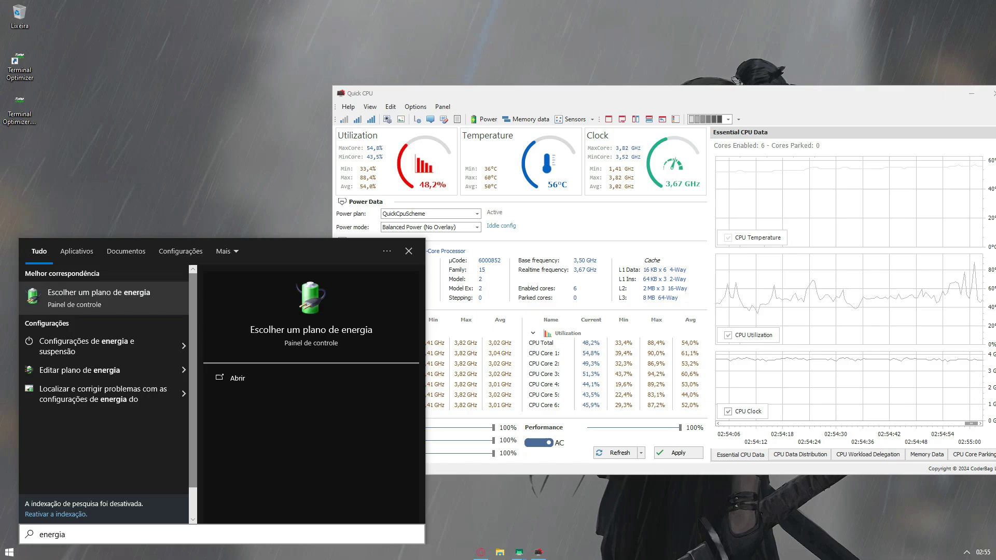
{"action": "key", "text": "Return"}
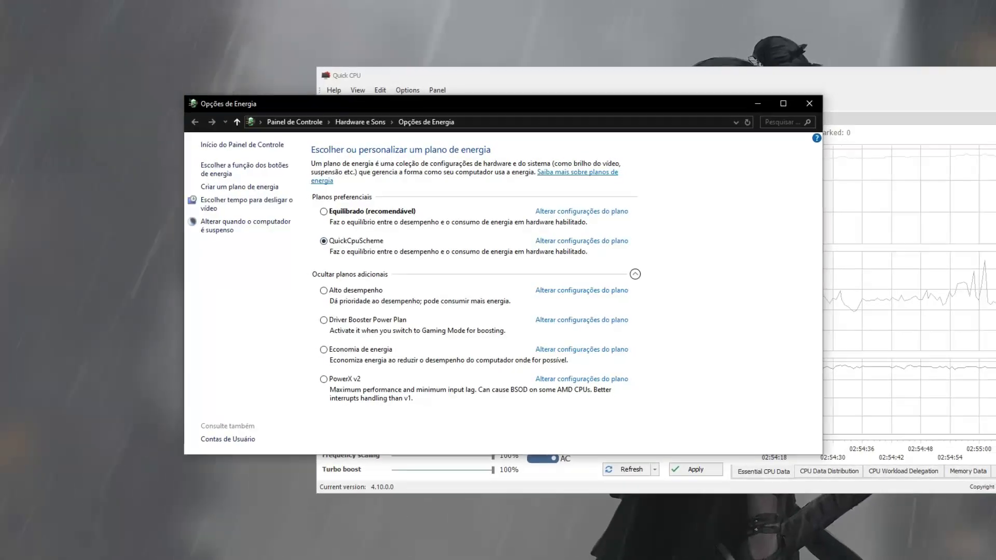
{"action": "left_click", "coordinate": [809, 104]}
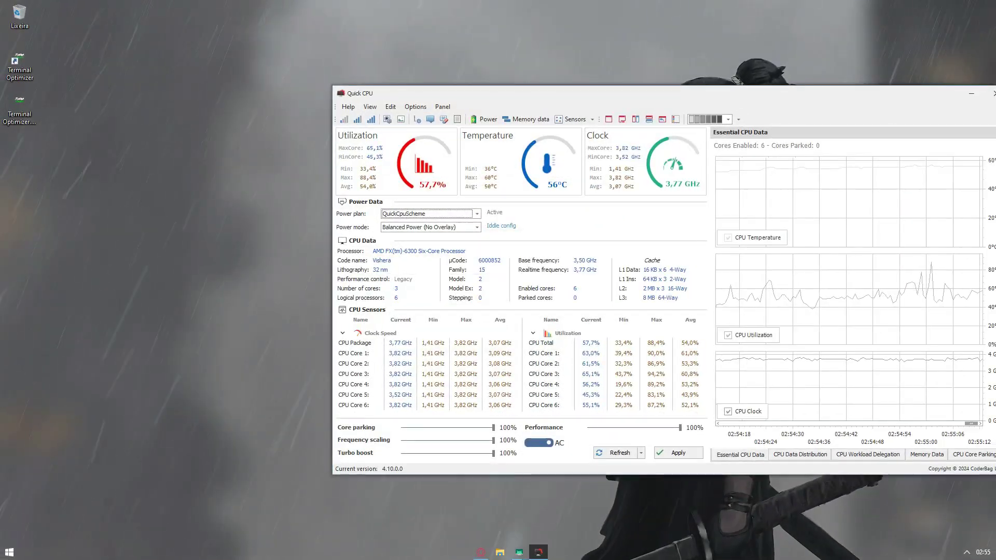
Keep Performance at 100% and switch the power source setting from DC to AC in Quick CPU
{"action": "left_click_drag", "start_coordinate": [664, 94], "coordinate": [531, 88]}
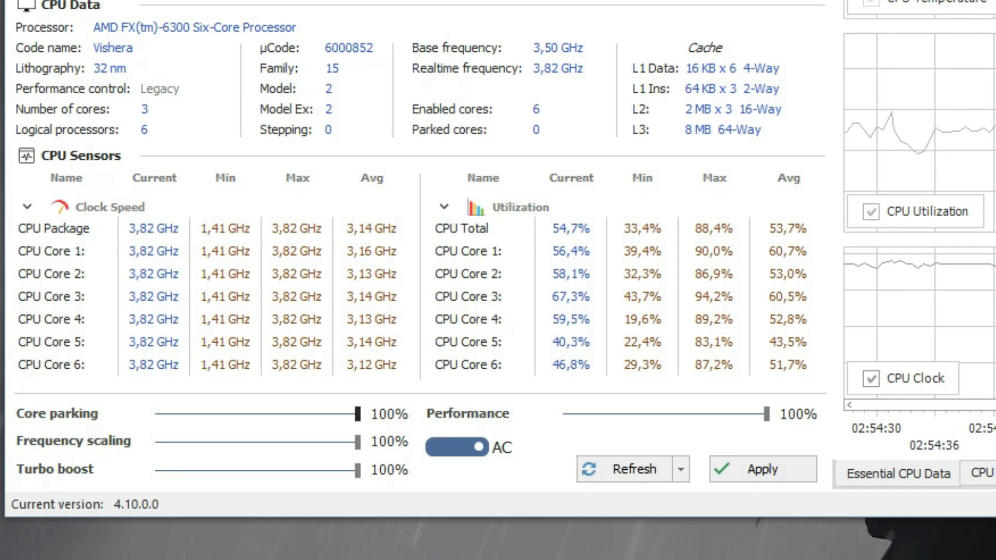
{"action": "mouse_move", "coordinate": [766, 413]}
{"action": "left_mouse_down"}
{"action": "mouse_move", "coordinate": [734, 414]}
{"action": "mouse_move", "coordinate": [766, 414]}
{"action": "left_mouse_up"}
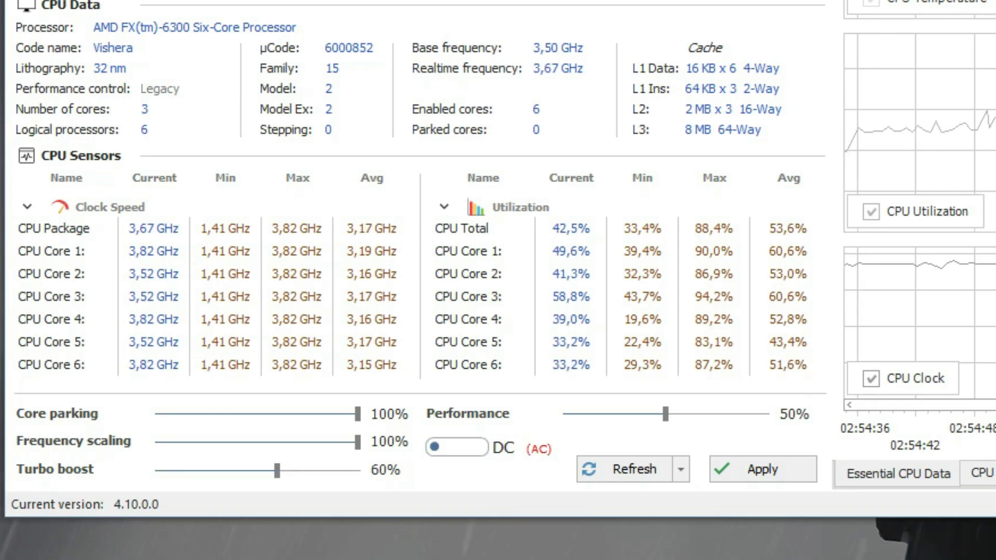
{"action": "left_click", "coordinate": [456, 446]}
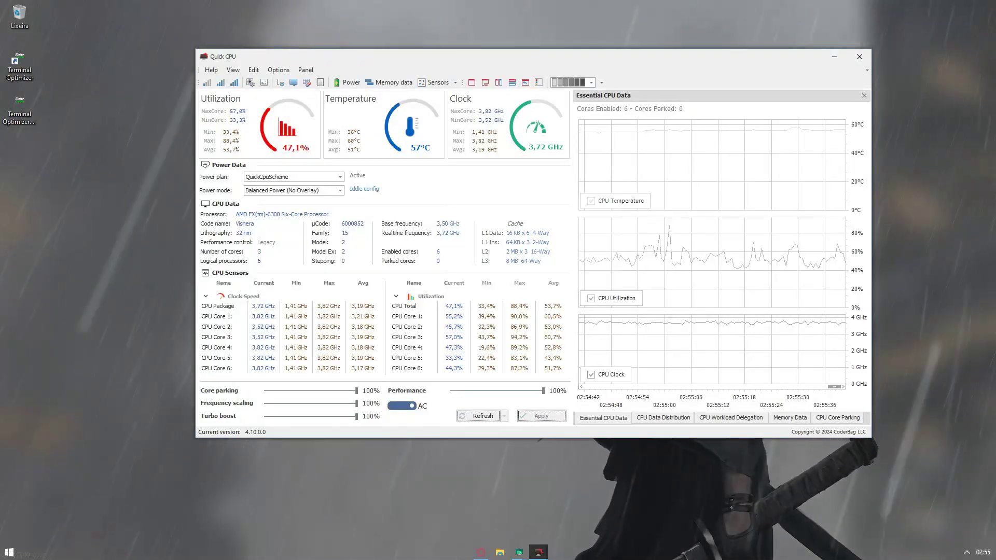
{"action": "key", "text": "Return"}
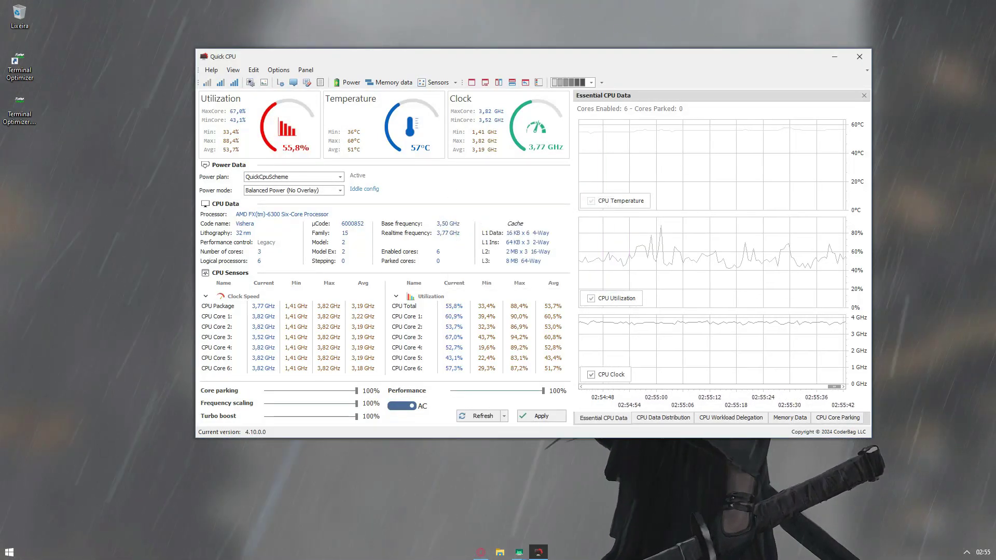
{"action": "left_click_drag", "start_coordinate": [422, 56], "coordinate": [320, 111]}
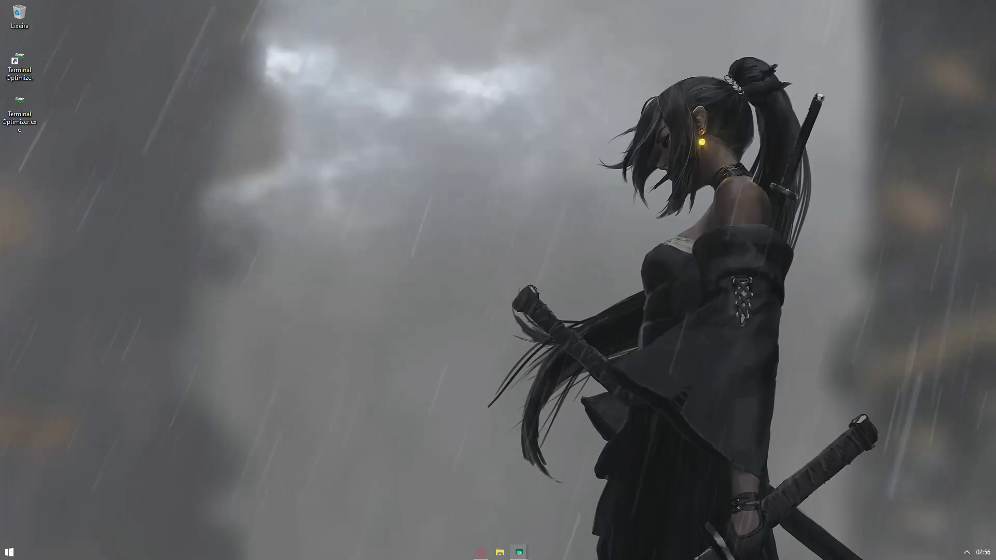
Open Task Manager, move its window toward the middle of the screen, and show the programs that launch at startup
{"action": "right_click", "coordinate": [398, 552]}
{"action": "left_click", "coordinate": [444, 507]}
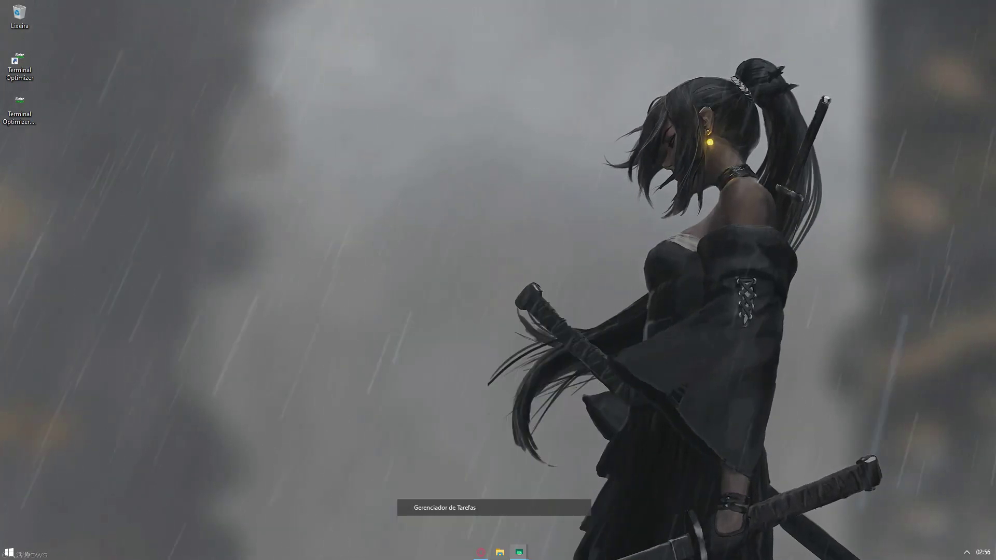
{"action": "left_click_drag", "start_coordinate": [180, 111], "coordinate": [457, 150]}
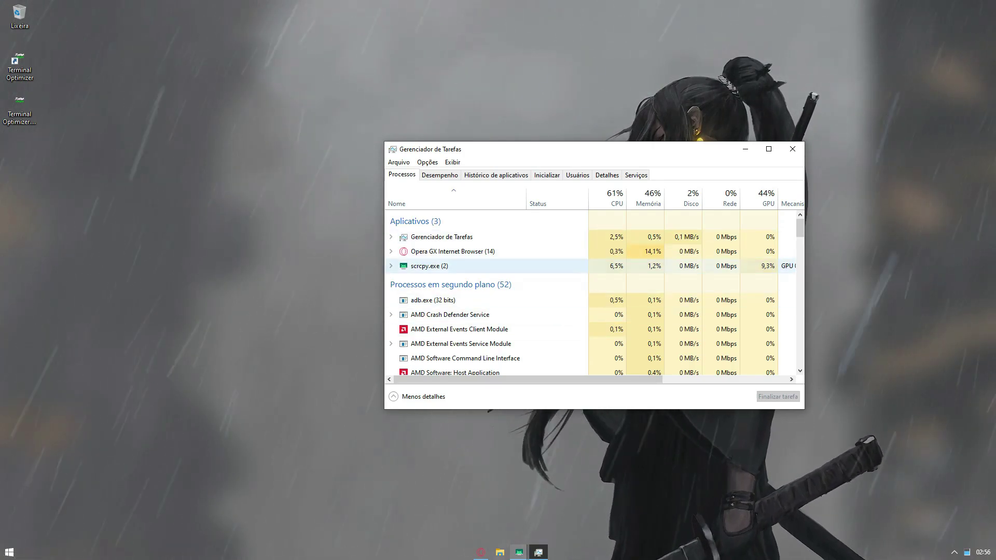
{"action": "left_click", "coordinate": [546, 175]}
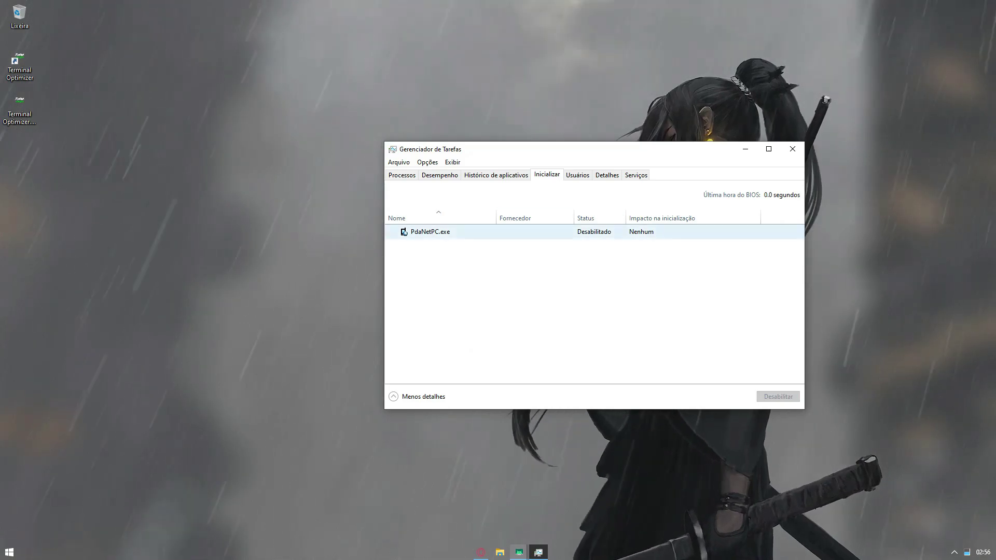
Check the available actions for the PdaNetPC.exe startup entry, dismiss them without choosing one, and close Task Manager
{"action": "left_click", "coordinate": [430, 231]}
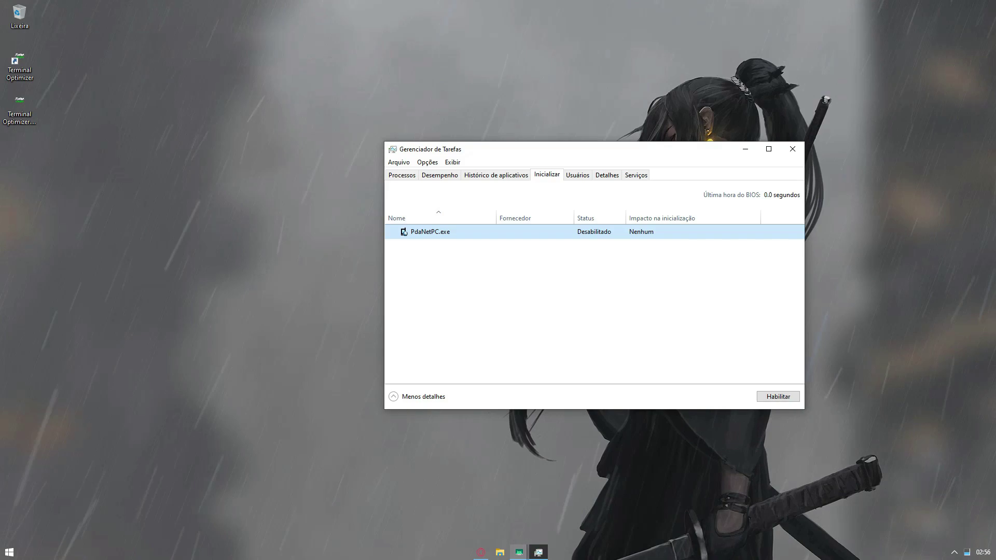
{"action": "right_click", "coordinate": [445, 233]}
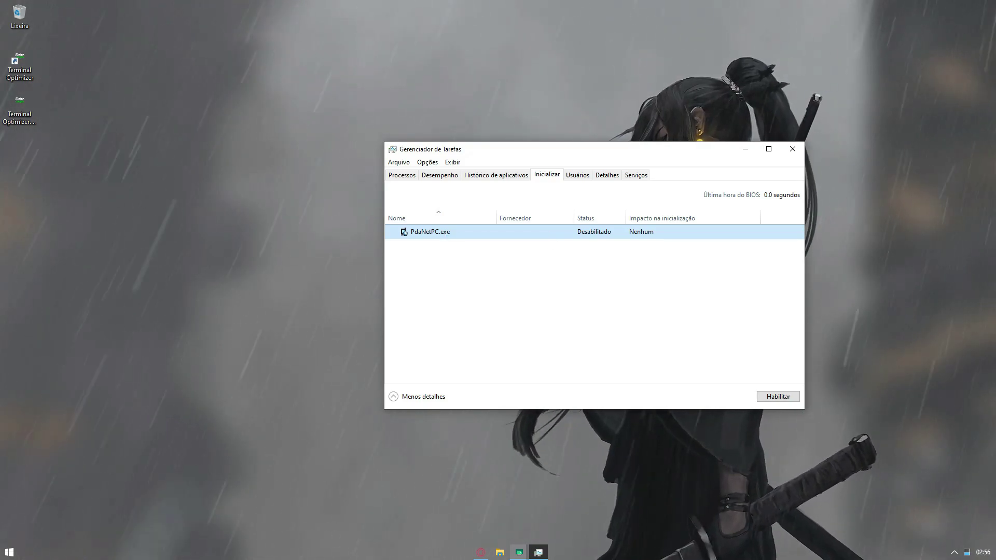
{"action": "right_click", "coordinate": [579, 234]}
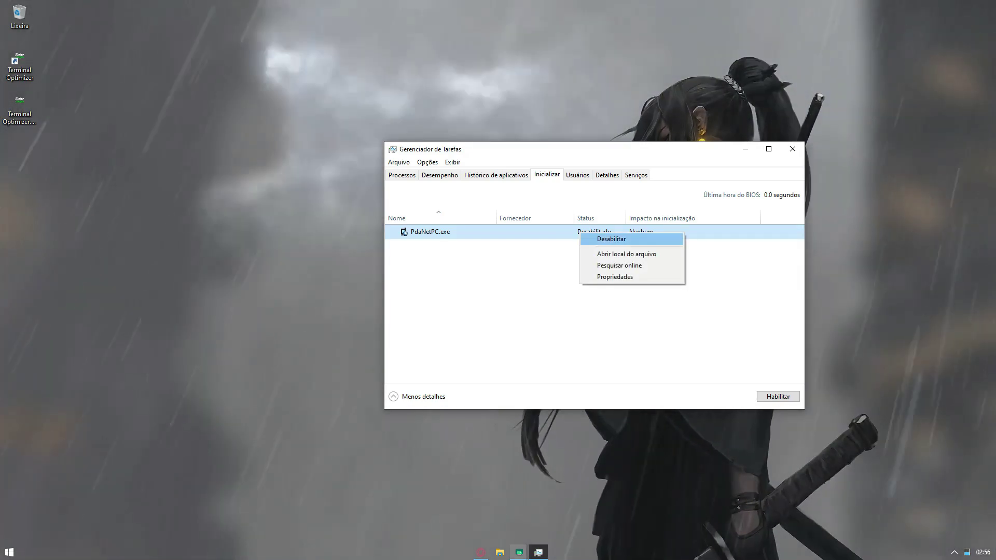
{"action": "key", "text": "Escape"}
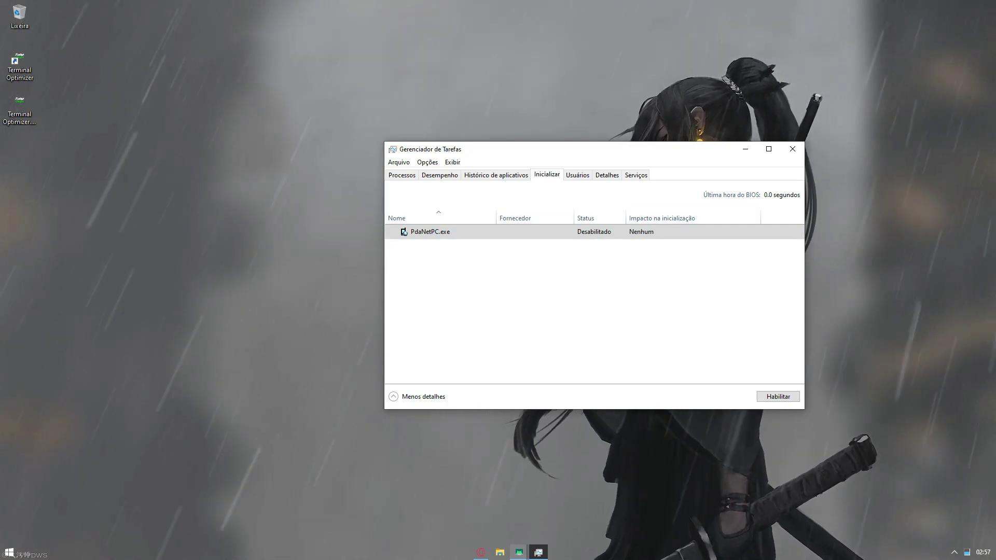
{"action": "left_click_drag", "start_coordinate": [651, 151], "coordinate": [531, 134]}
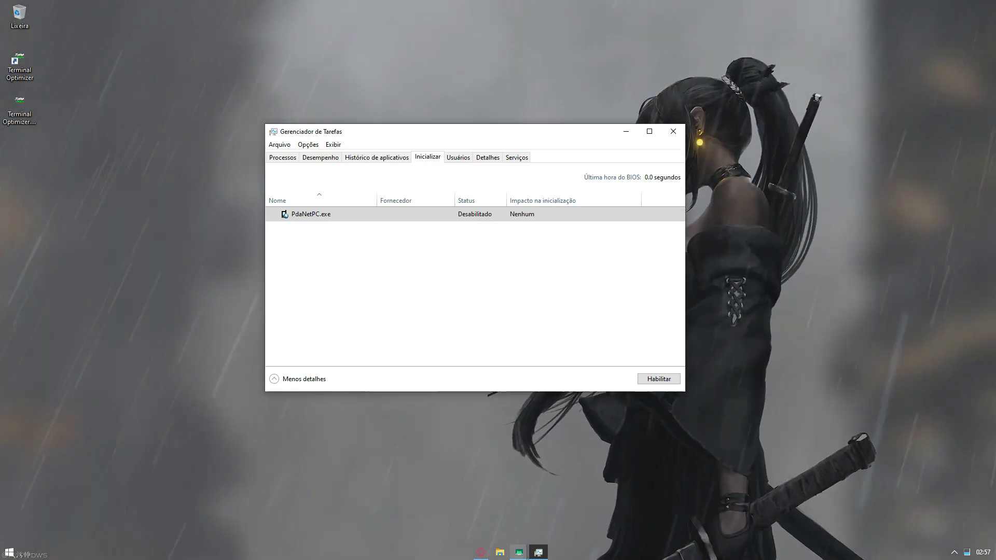
{"action": "left_click", "coordinate": [673, 131]}
{"action": "left_click_drag", "start_coordinate": [620, 153], "coordinate": [277, 359]}
{"action": "left_click_drag", "start_coordinate": [815, 36], "coordinate": [184, 489]}
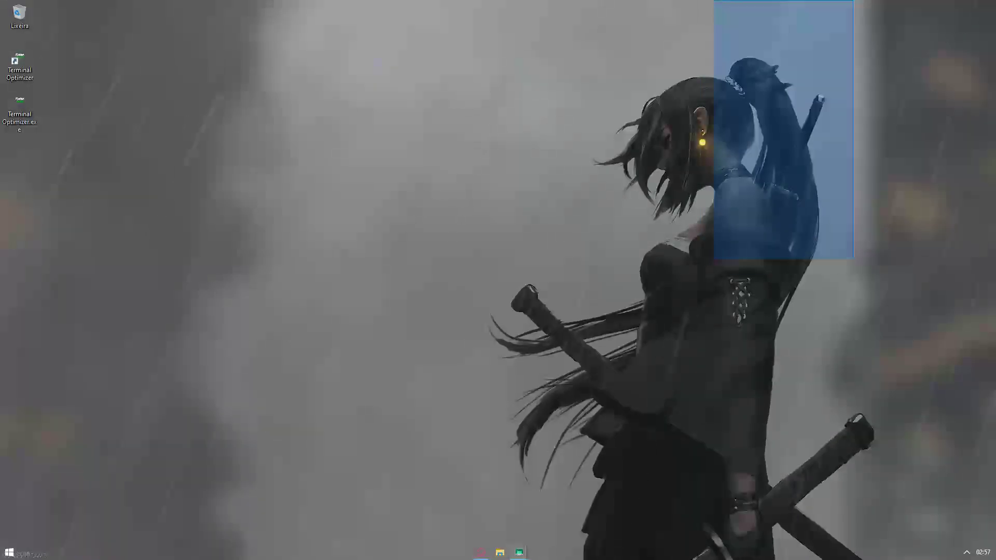
{"action": "left_click_drag", "start_coordinate": [714, 258], "coordinate": [464, 441]}
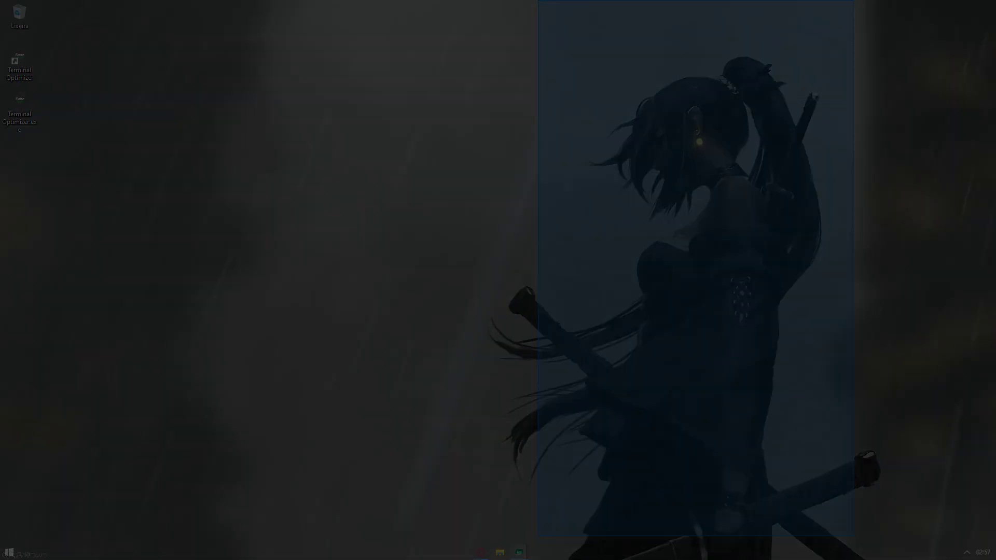